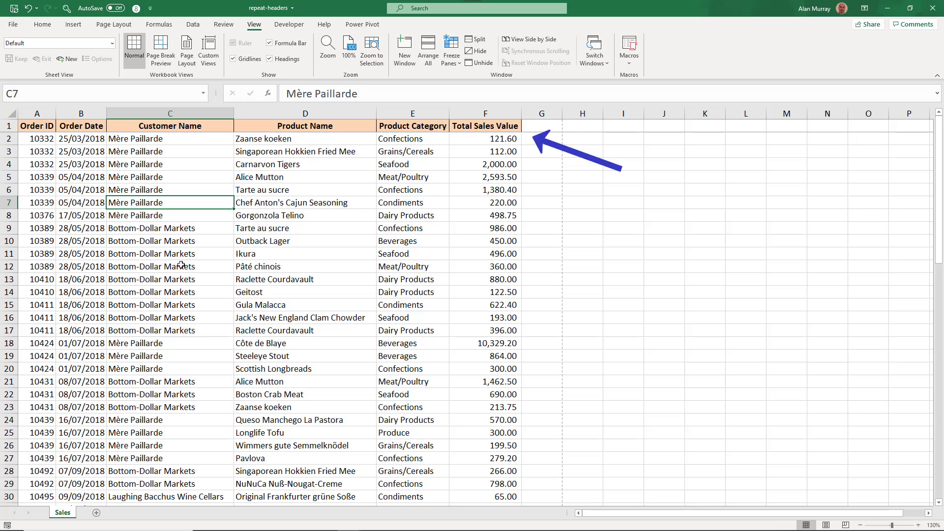
# Step: Preview the Sales sheet printout and view page 2, which has no header row
pyautogui.scroll(-4, 181, 267)
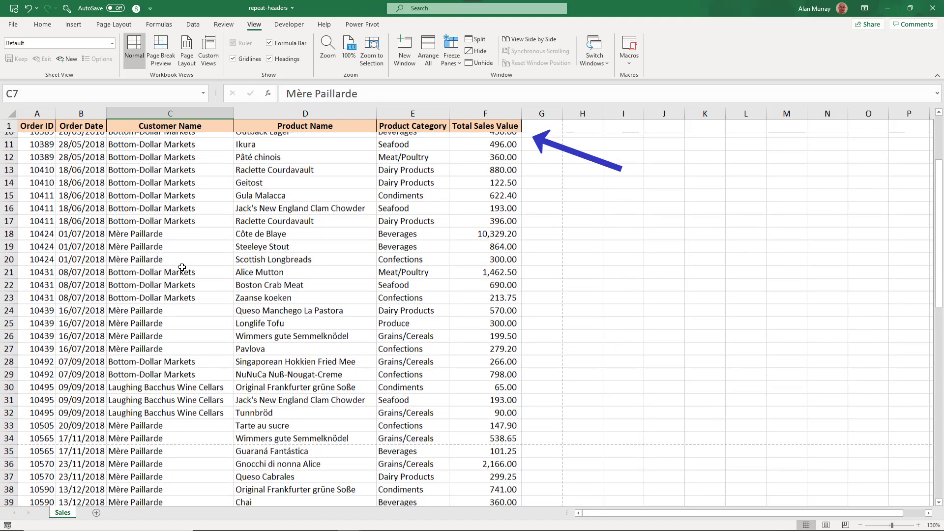
pyautogui.scroll(-4, 182, 267)
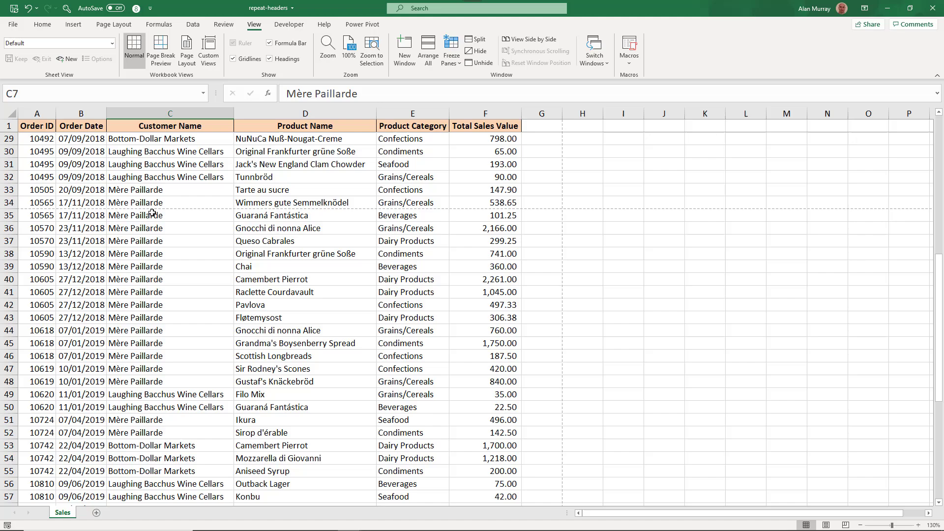
pyautogui.click(14, 25)
pyautogui.click(46, 176)
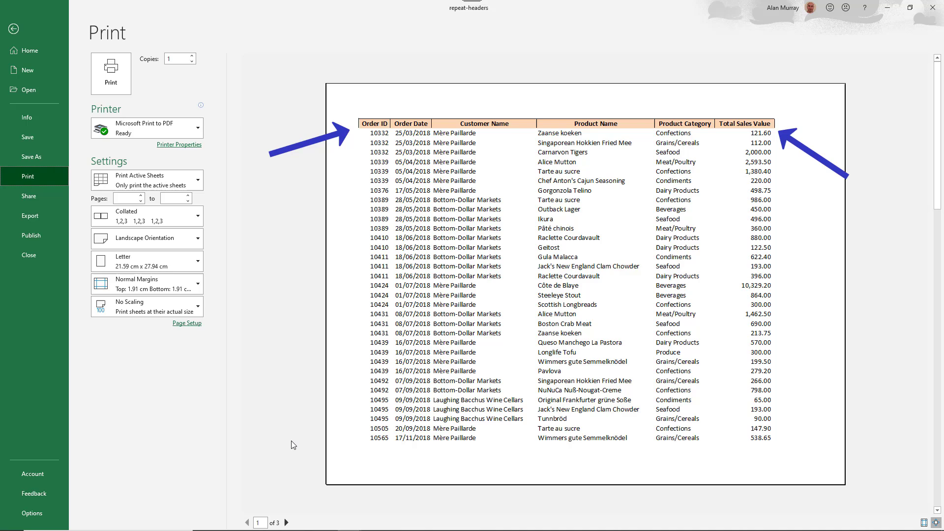
pyautogui.click(287, 522)
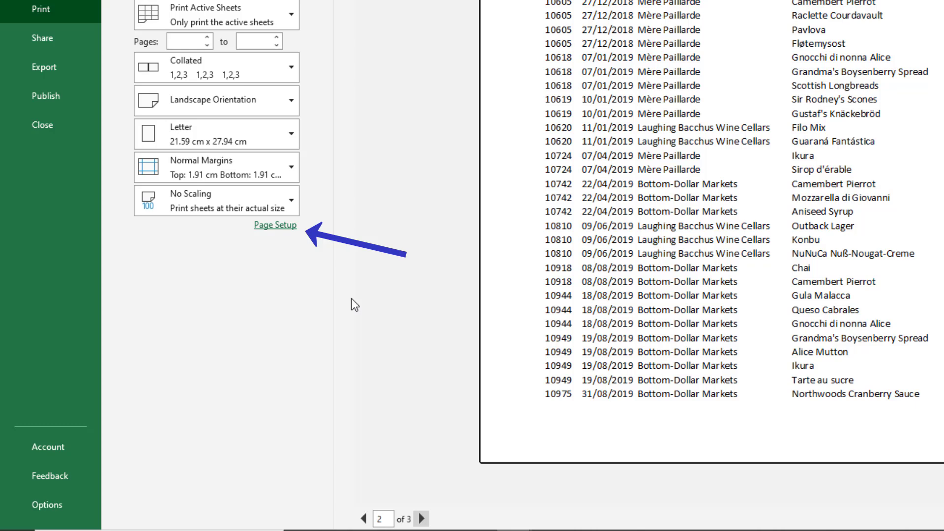
pyautogui.click(285, 227)
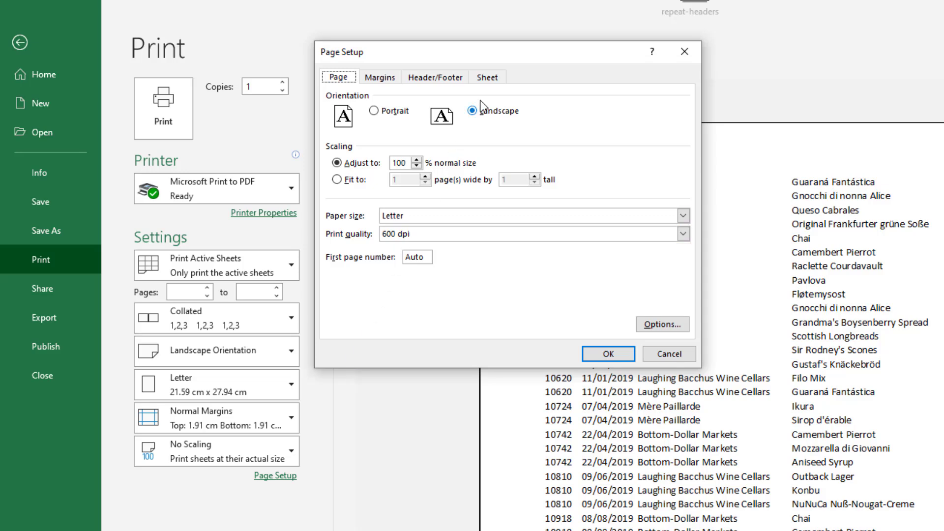
pyautogui.click(492, 82)
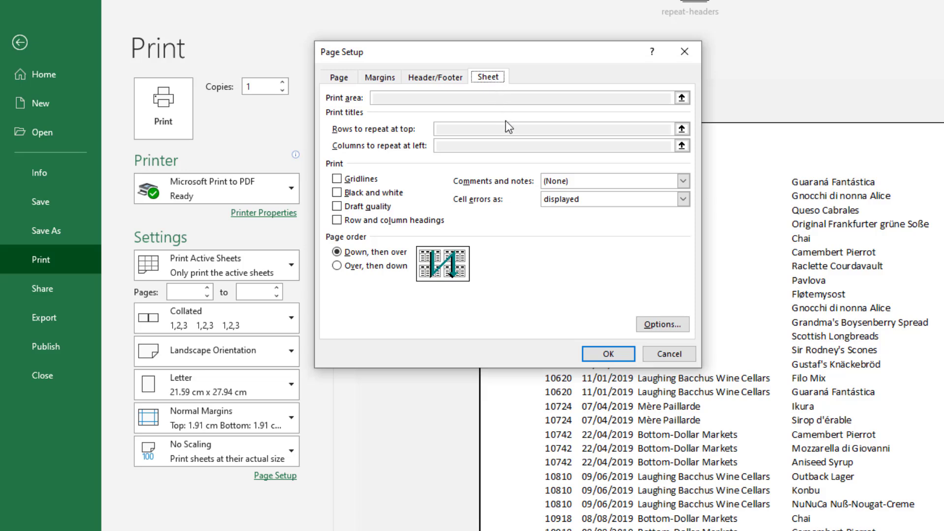
pyautogui.click(648, 352)
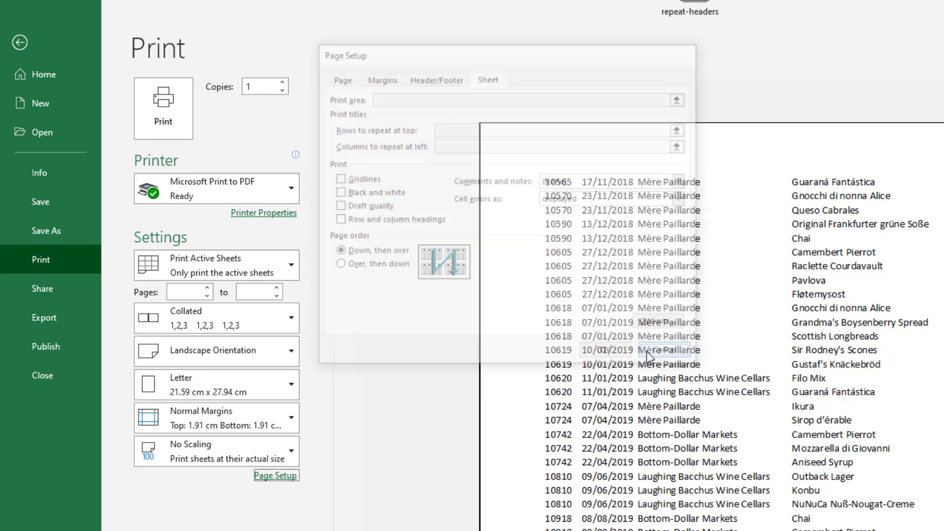
# Step: Return to the Sales worksheet and bring up Page Layout's Print Titles settings
pyautogui.click(25, 43)
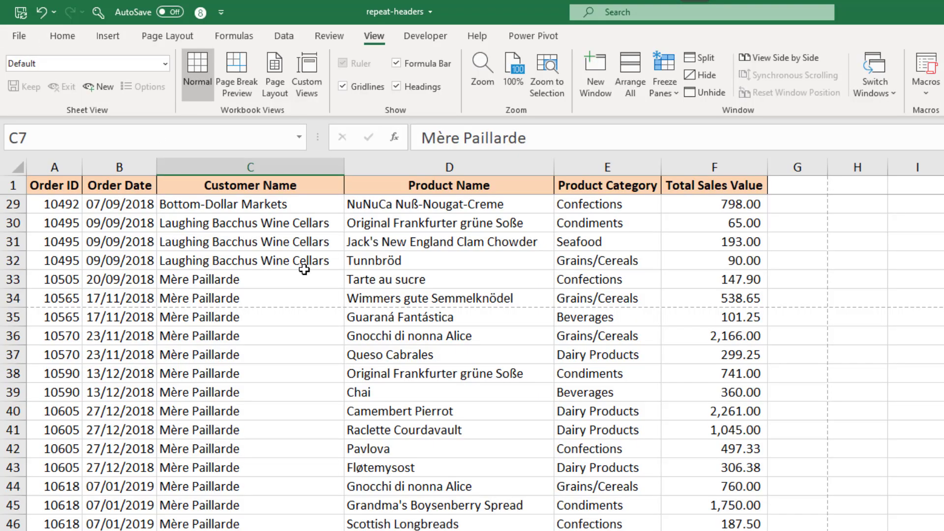
pyautogui.click(176, 35)
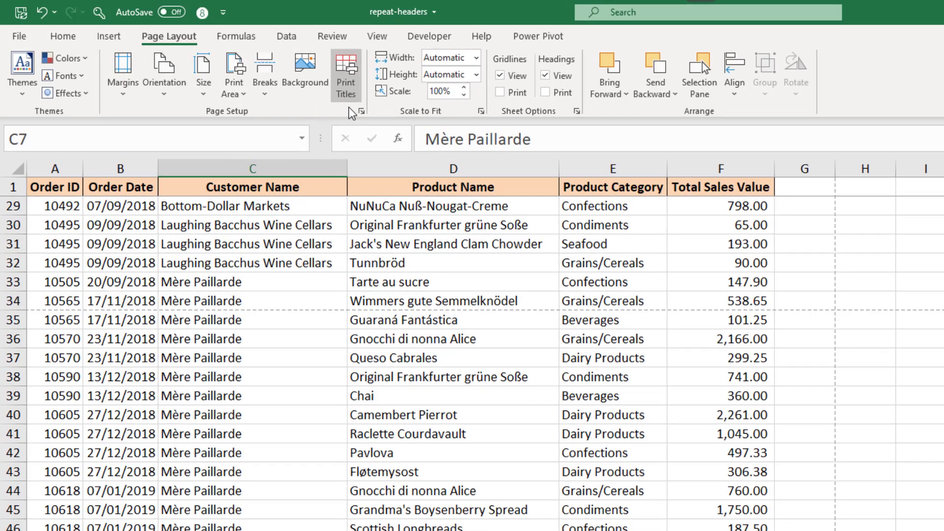
pyautogui.click(348, 101)
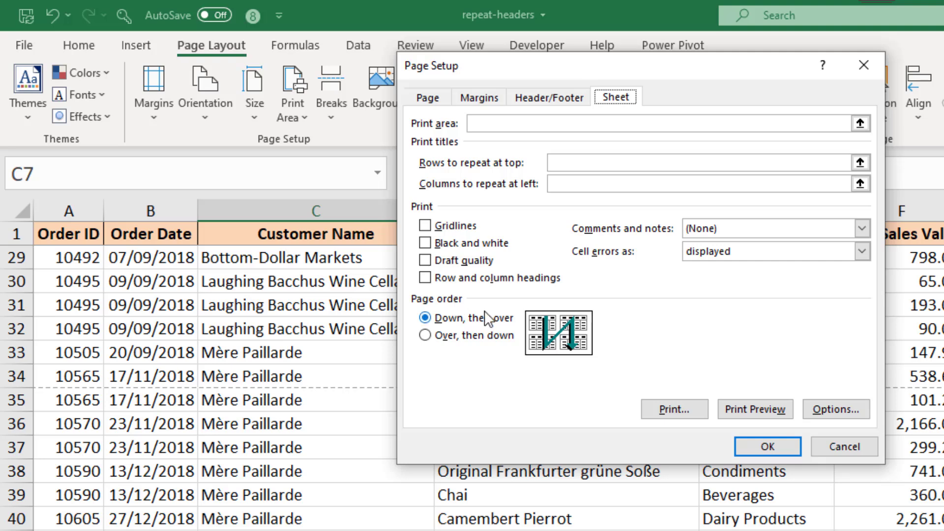
# Step: Set Rows to repeat at top to $1:$1 by selecting the row 1 header
pyautogui.click(568, 166)
pyautogui.click(569, 164)
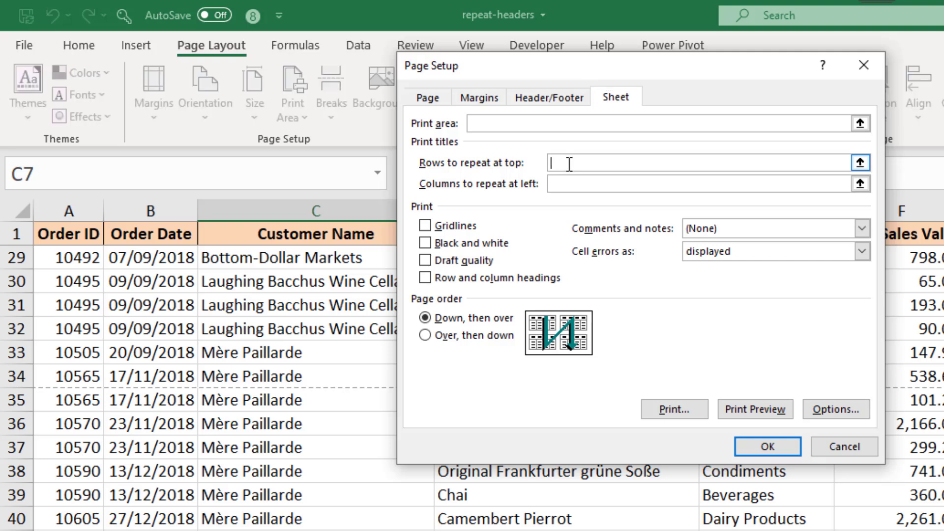
pyautogui.click(227, 233)
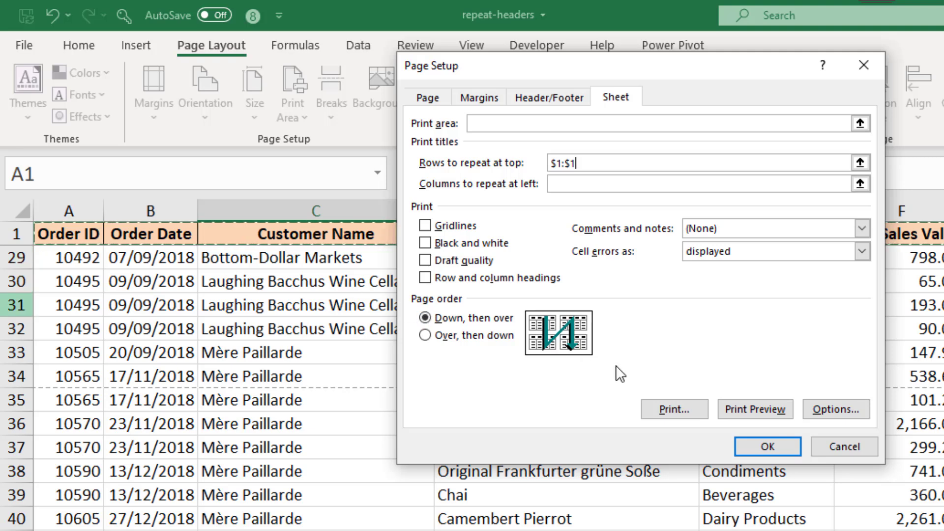
# Step: Preview the printout and scroll pages 1 to 3 to confirm the header repeats
pyautogui.click(733, 410)
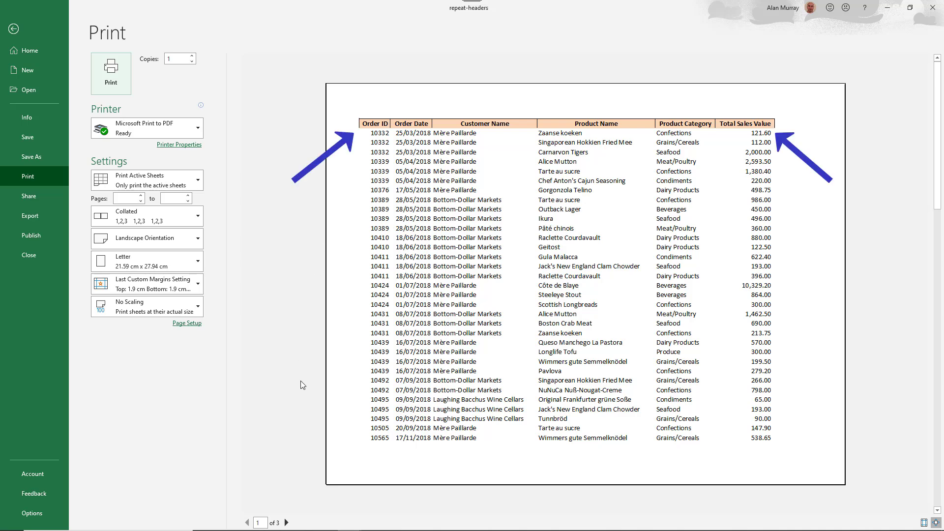
pyautogui.scroll(-1, 303, 385)
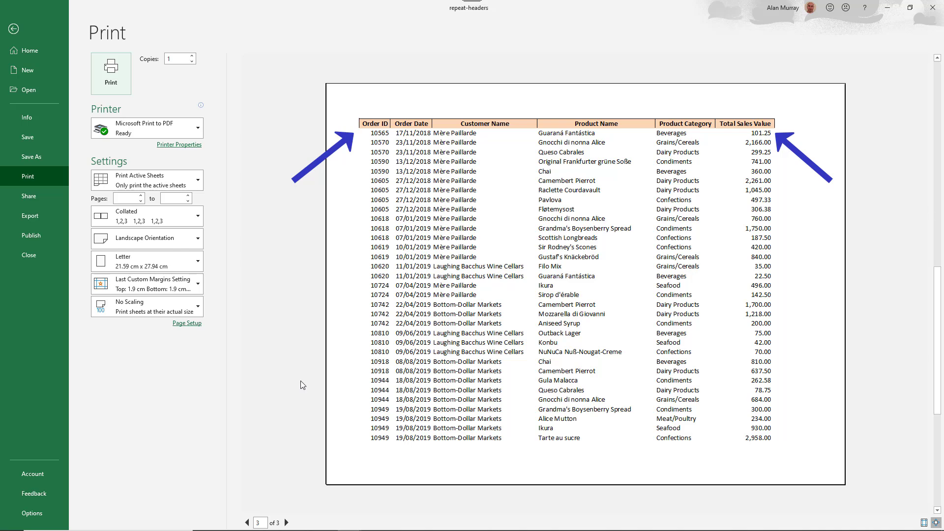
pyautogui.scroll(-1, 303, 386)
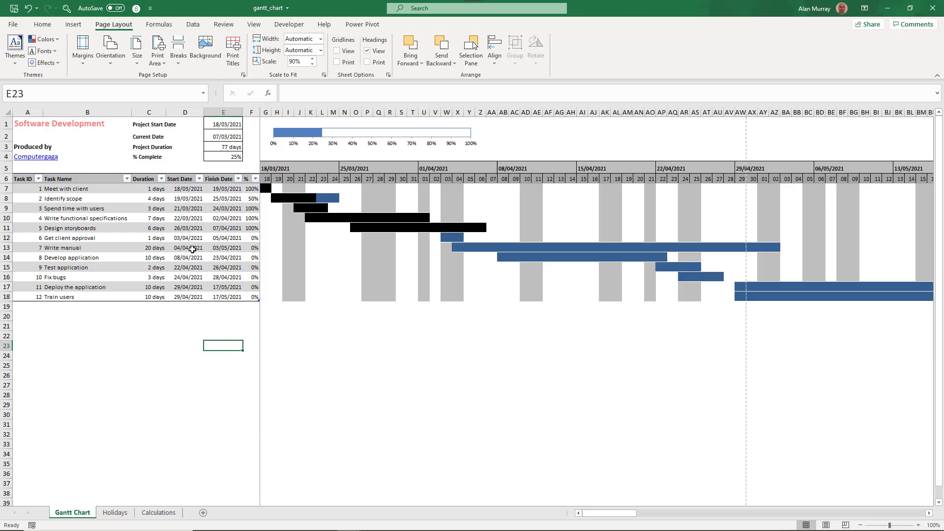
# Step: Preview the 7-page Gantt Chart printout, checking pages 2 and 3, then back to page 1
pyautogui.click(13, 24)
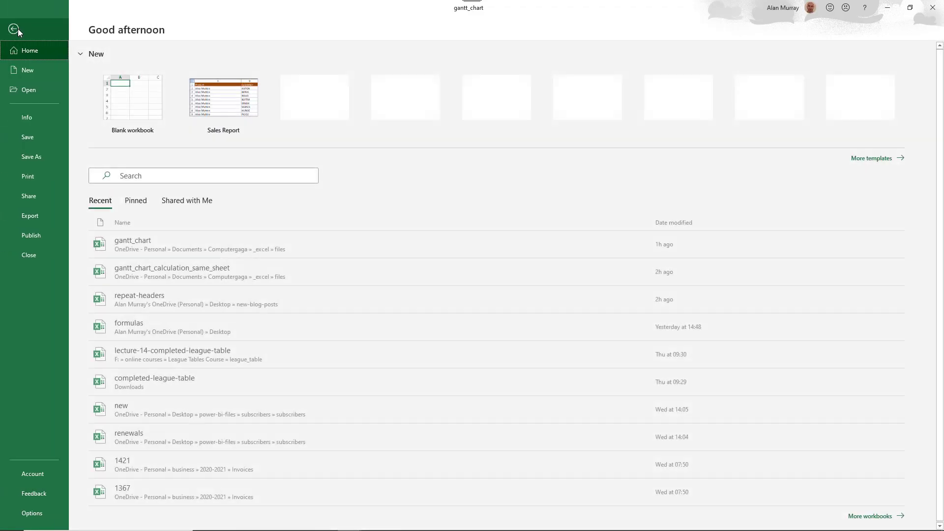
pyautogui.click(42, 174)
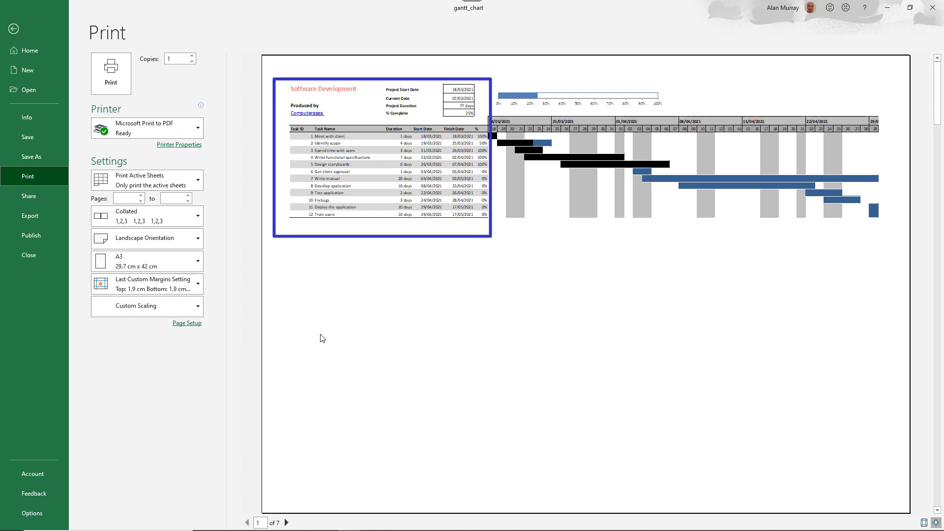
pyautogui.scroll(-1, 322, 338)
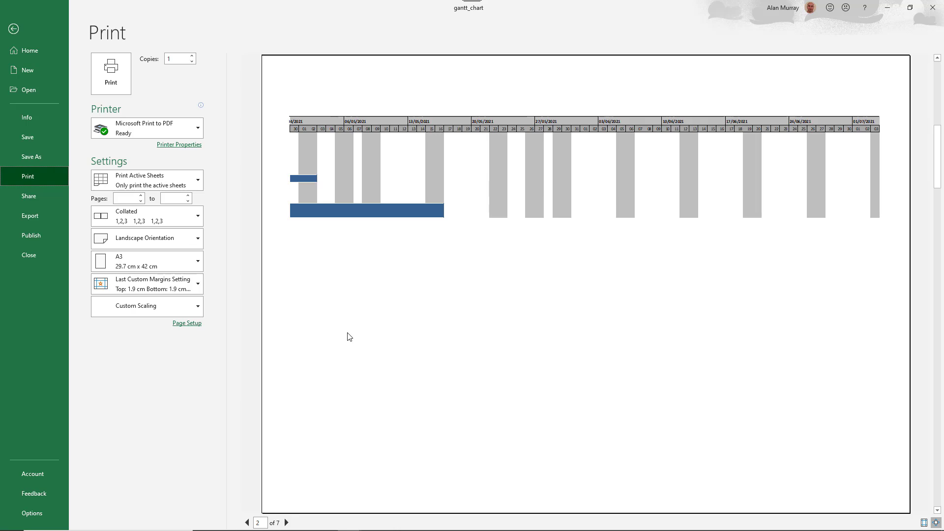
pyautogui.scroll(-1, 348, 336)
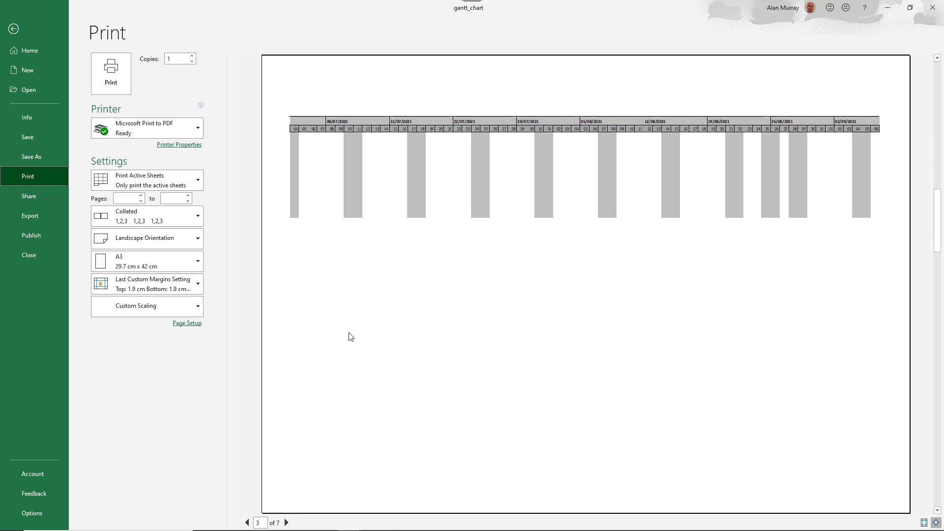
pyautogui.scroll(2, 351, 336)
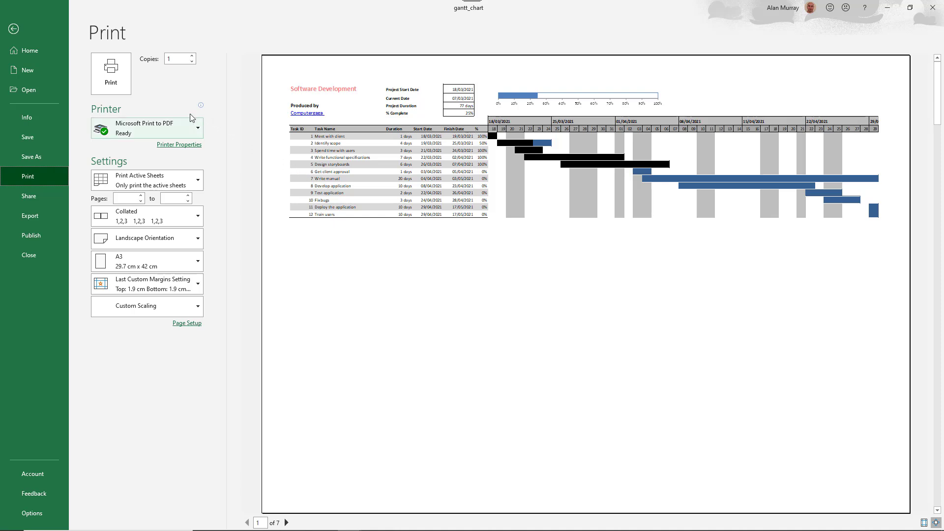
# Step: On the Gantt Chart sheet, set Columns to repeat at left to $A:$F
pyautogui.click(14, 28)
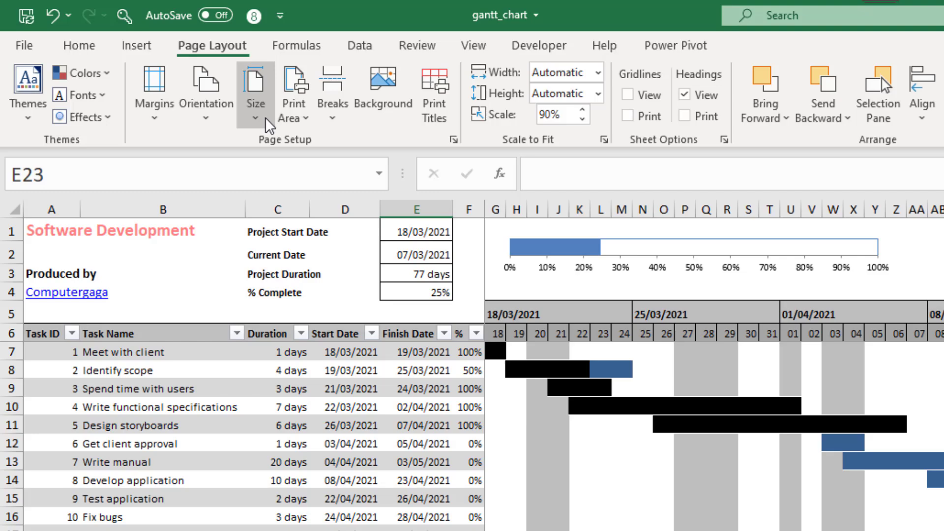
pyautogui.click(429, 111)
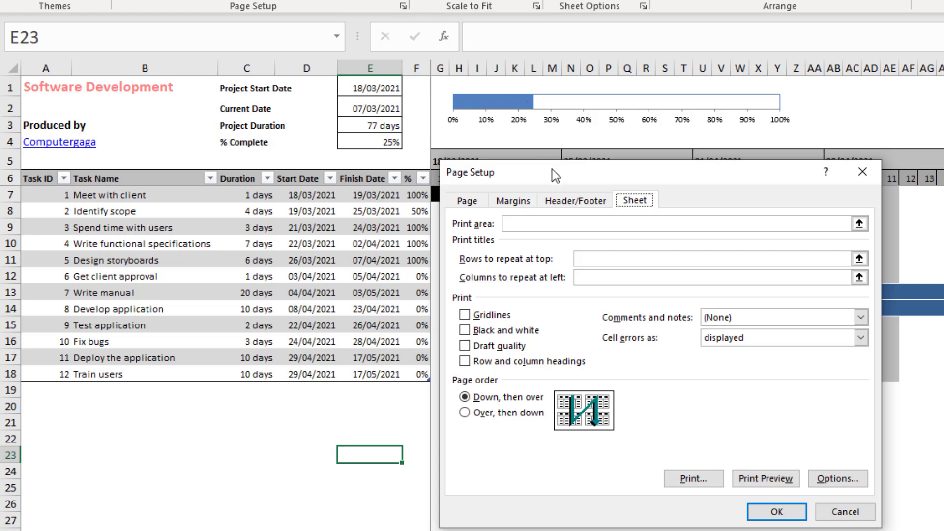
pyautogui.click(601, 279)
pyautogui.moveTo(58, 69); pyautogui.dragTo(406, 78)
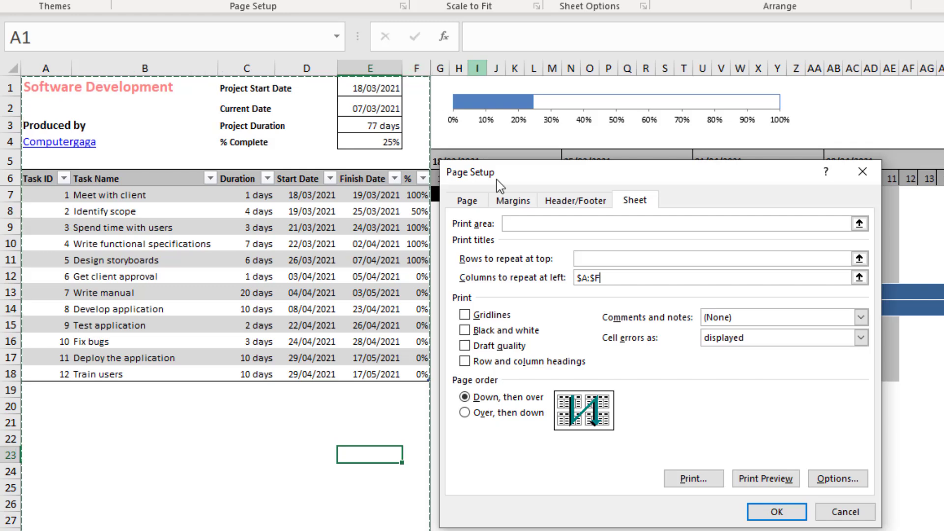
# Step: Preview the 9-page printout and check the task table repeats on pages 2 and 3
pyautogui.click(746, 477)
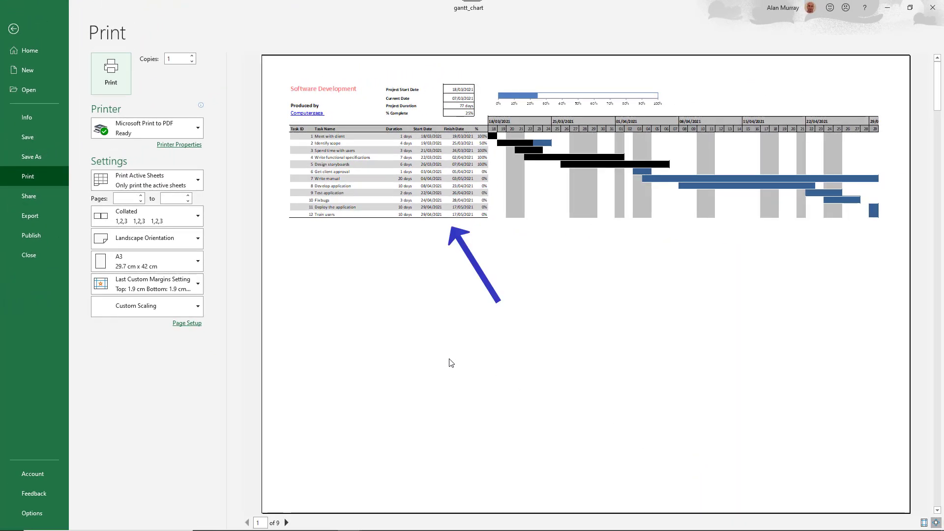
pyautogui.scroll(-1, 452, 363)
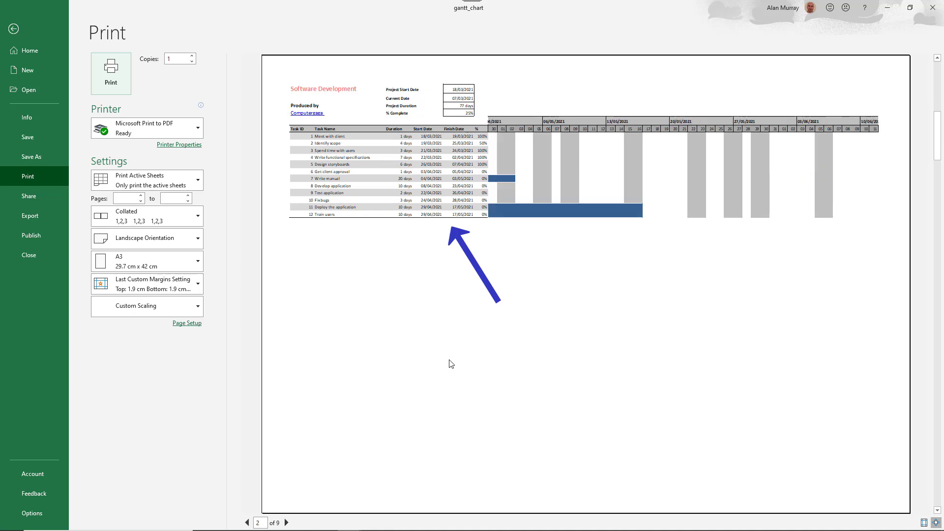
pyautogui.scroll(-1, 452, 363)
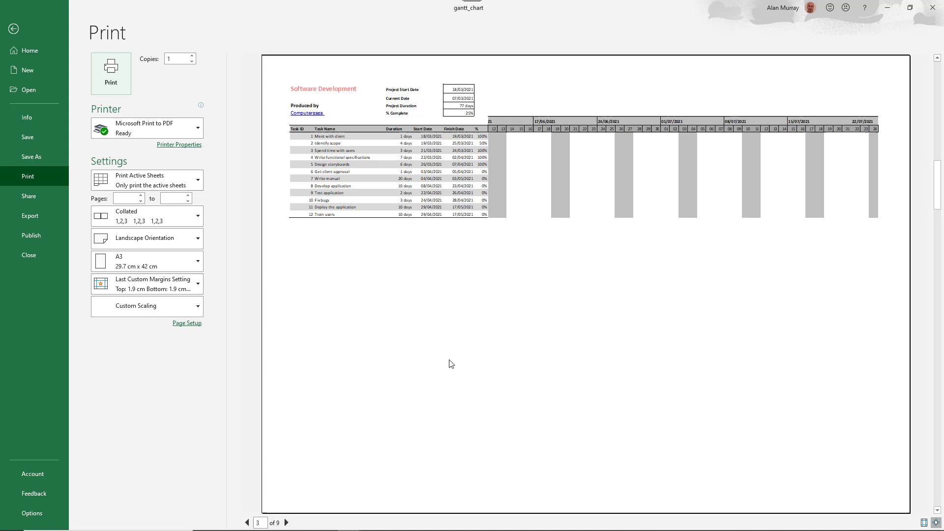
# Step: Exit the print preview back to the Gantt Chart worksheet
pyautogui.click(14, 28)
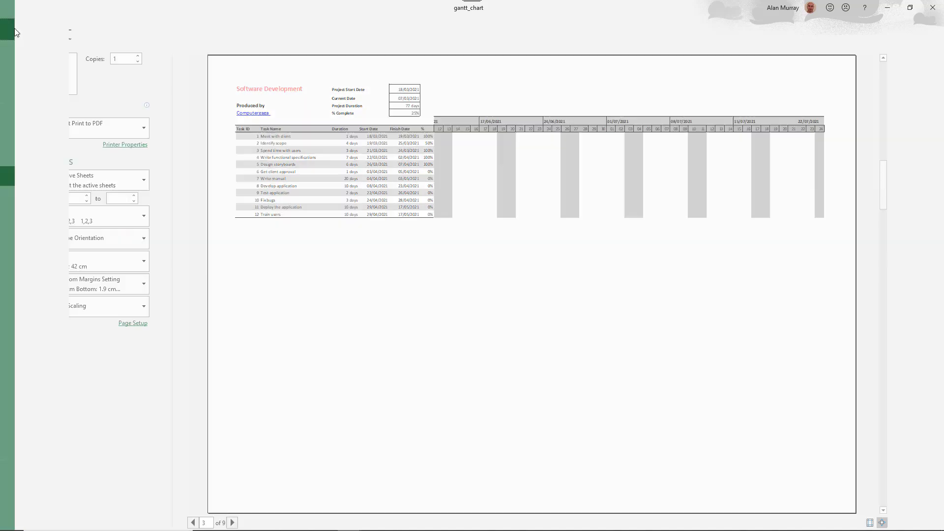